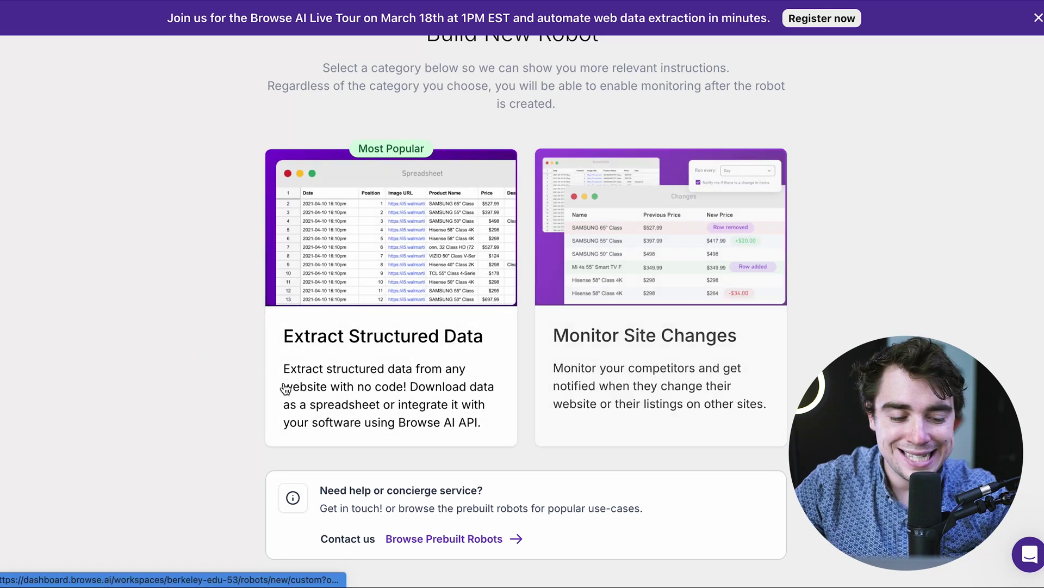
- Start building a new structured data extraction robot from the dashboard
click(395, 340)
- Create an extraction robot for the Nike men's basketball shoes URL and train it in Robot Studio
click(134, 420)
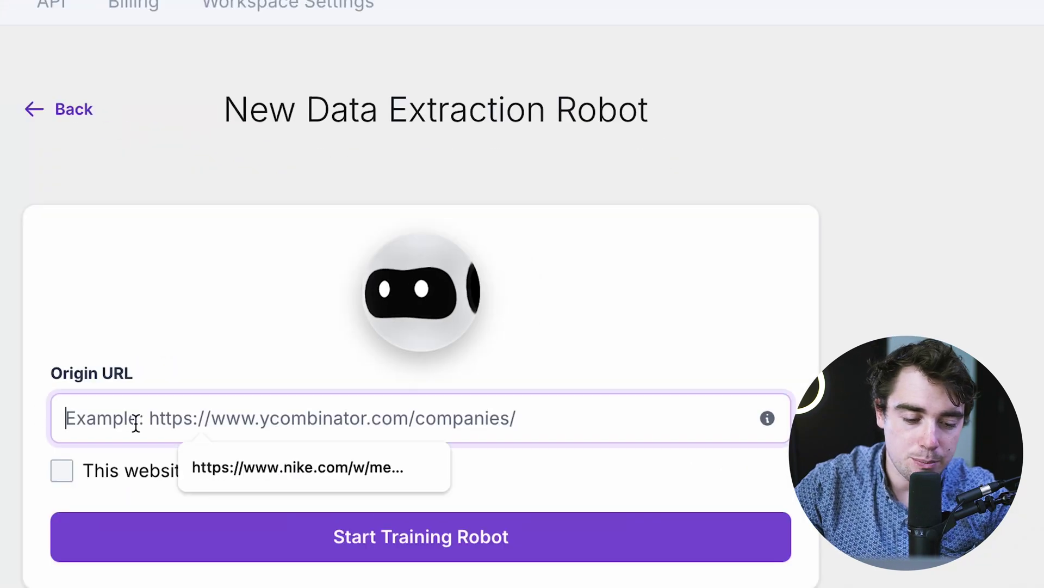
click(248, 473)
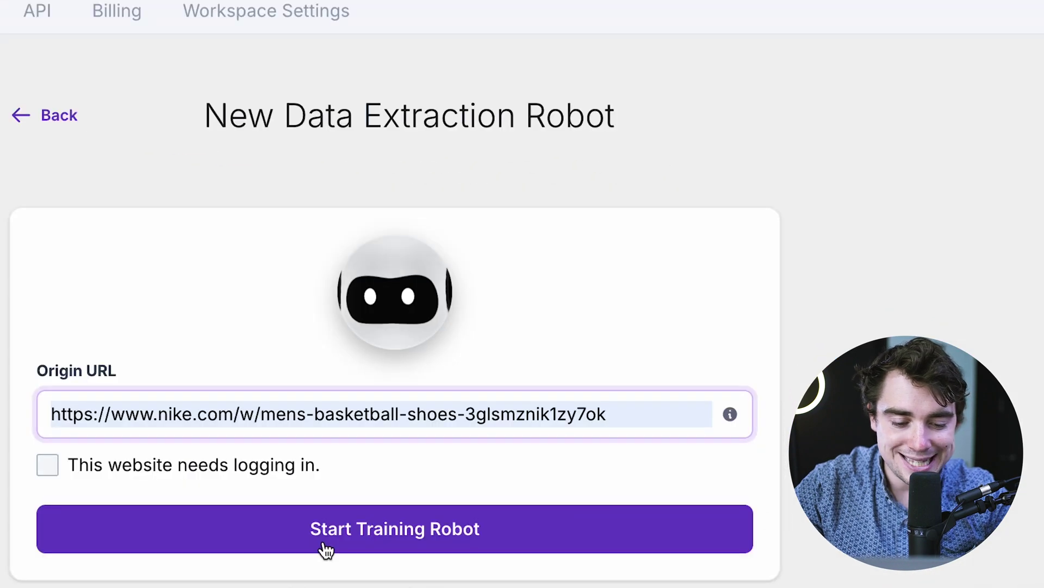
click(326, 550)
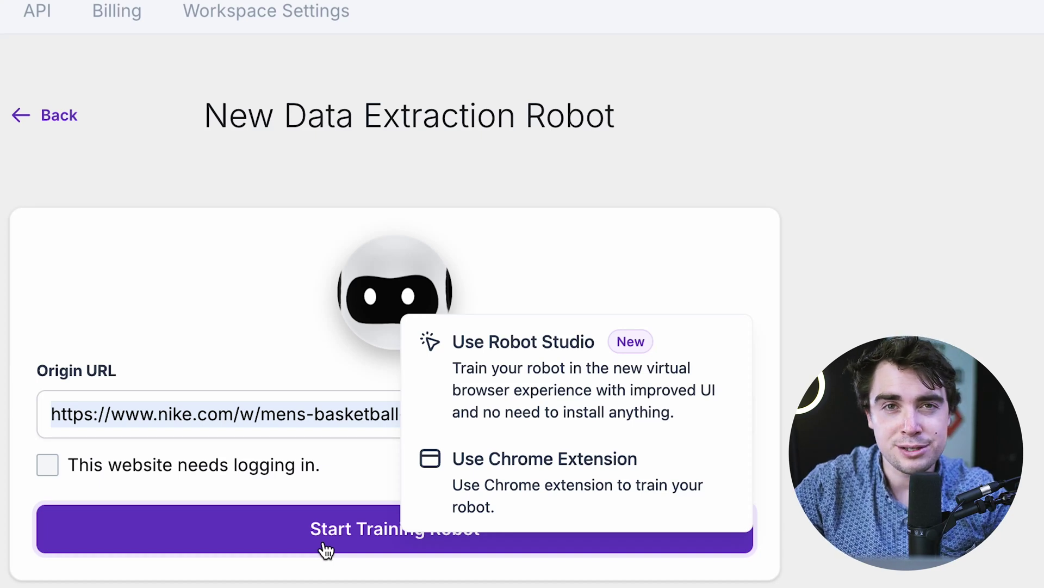
click(530, 381)
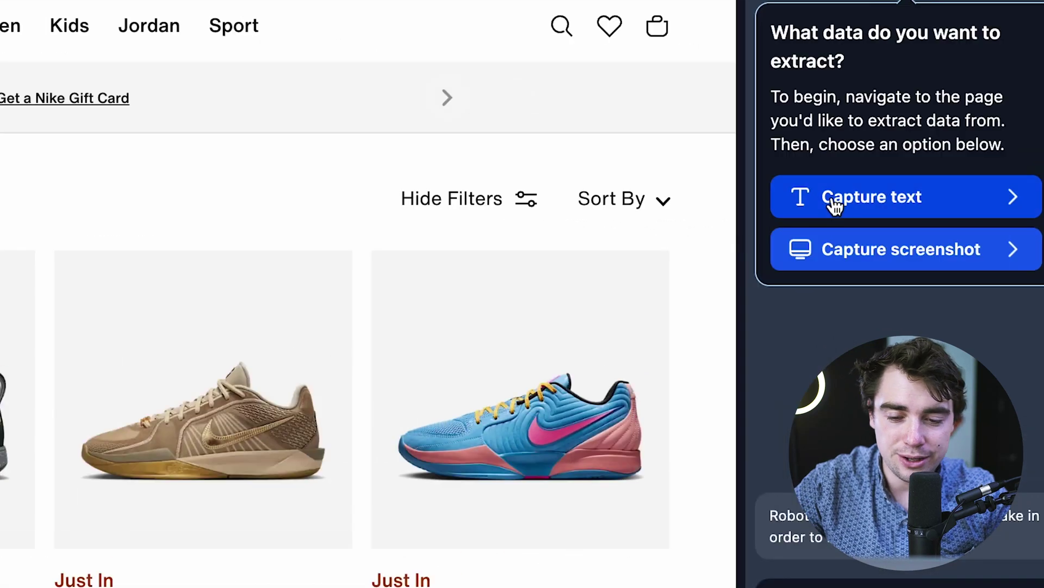
- Capture the shoe cards on the Nike page as a text list
click(835, 205)
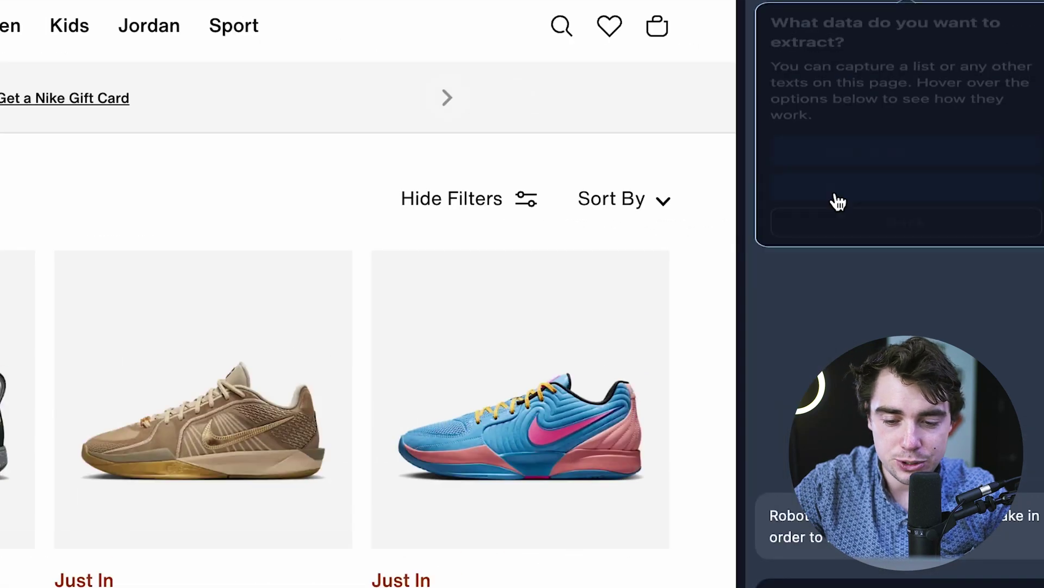
click(783, 223)
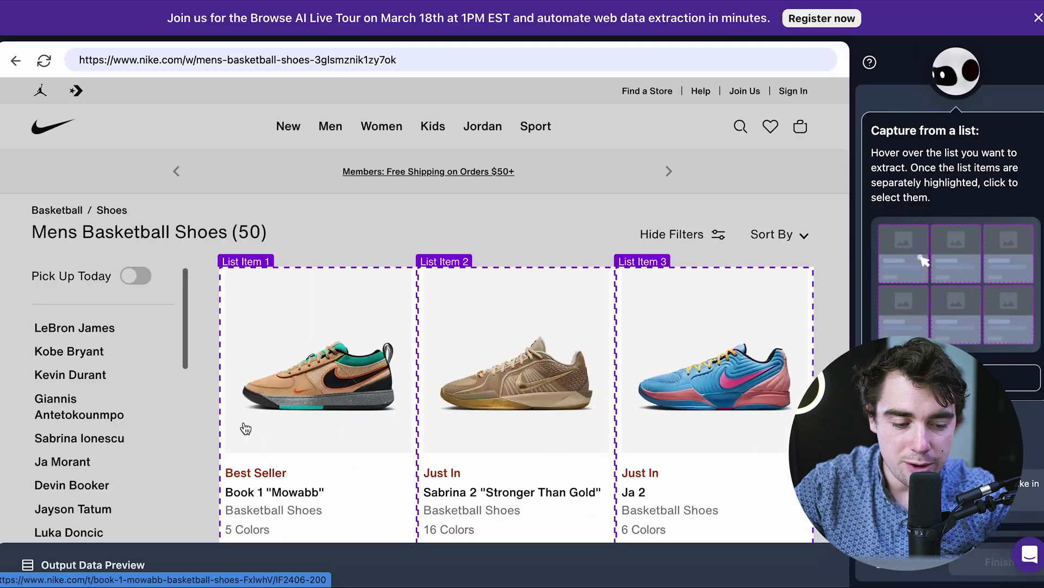
scroll(246, 429, down, 2)
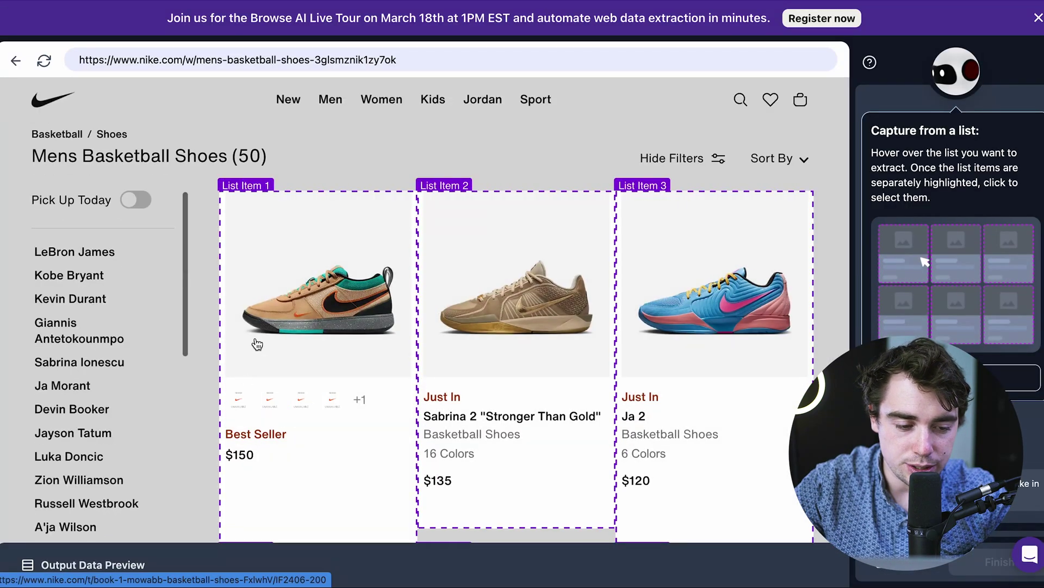
click(256, 344)
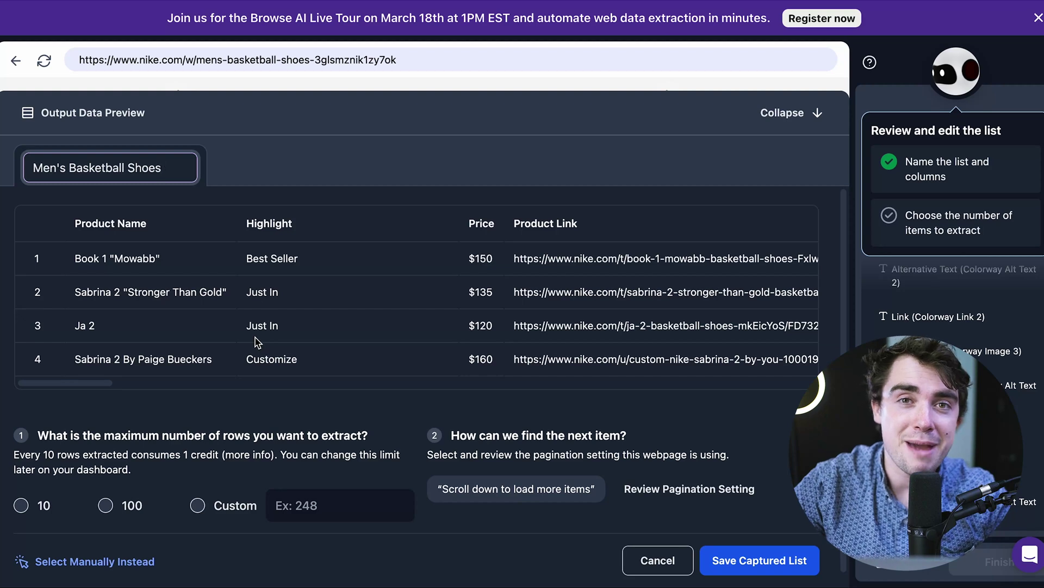
scroll(234, 292, down, 4)
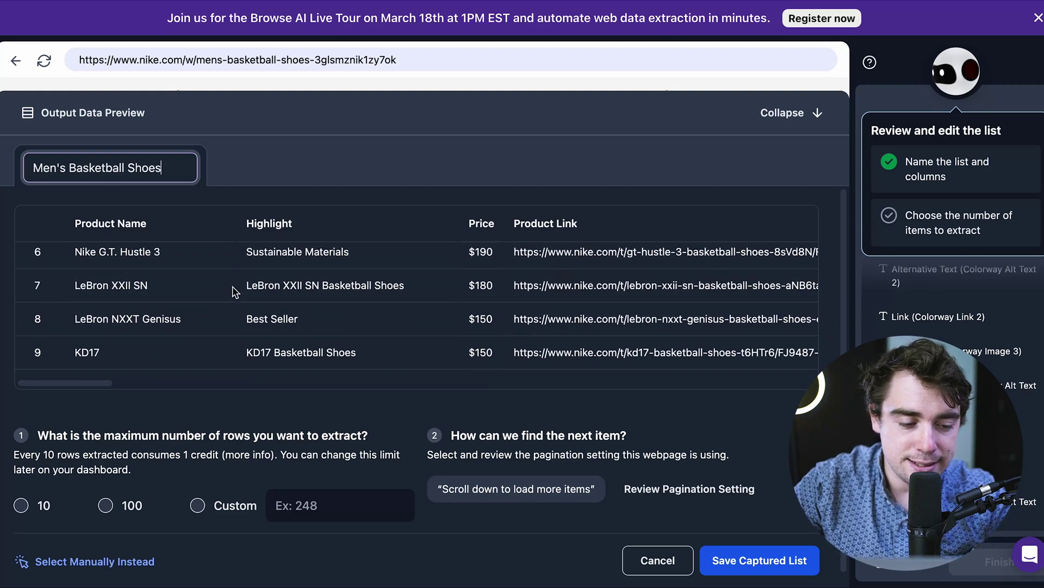
scroll(234, 292, up, 4)
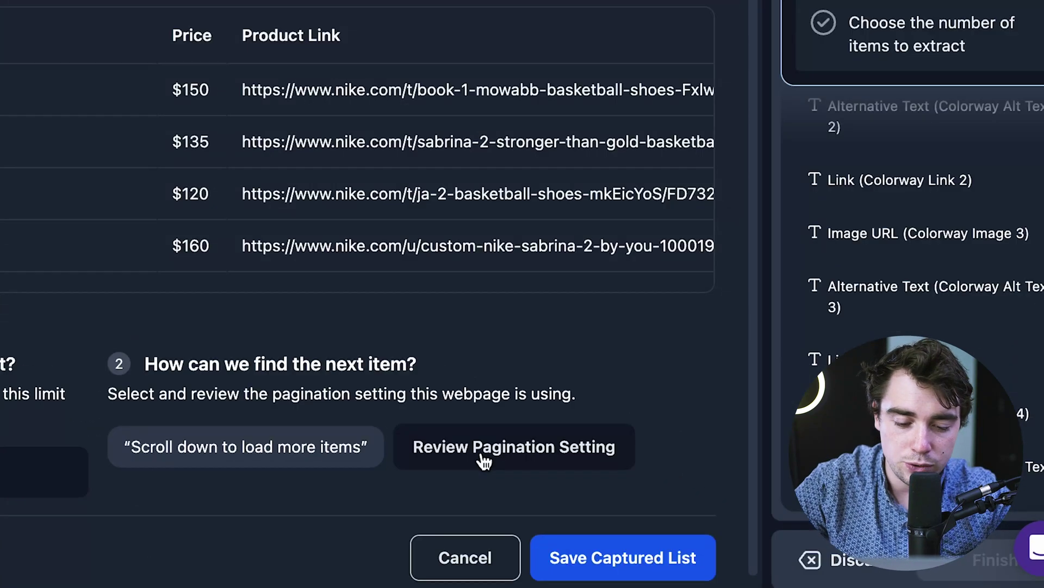
- Set pagination to Scroll down, save the list at 10 rows, and finish training
click(658, 493)
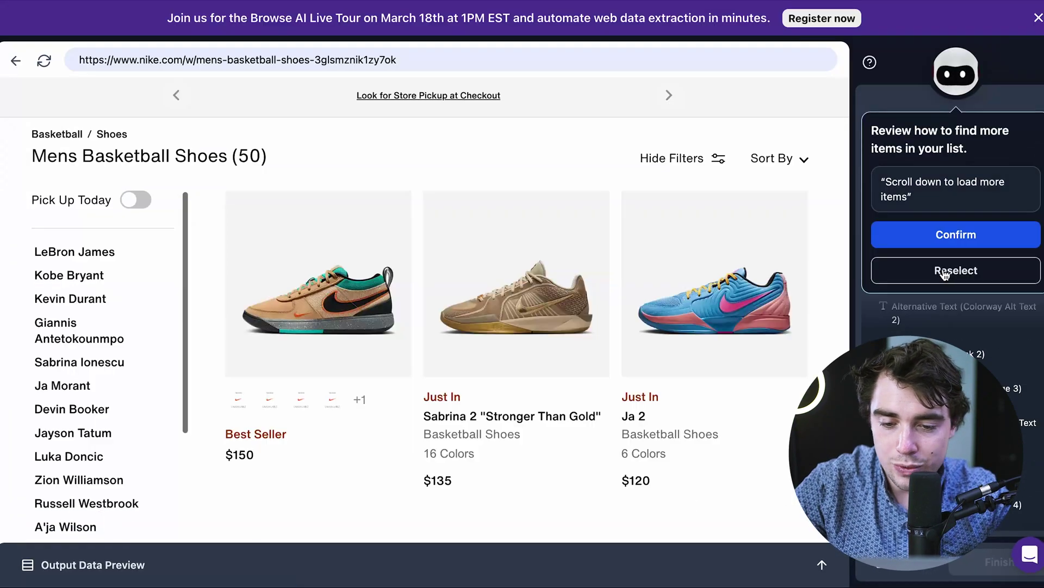
click(945, 275)
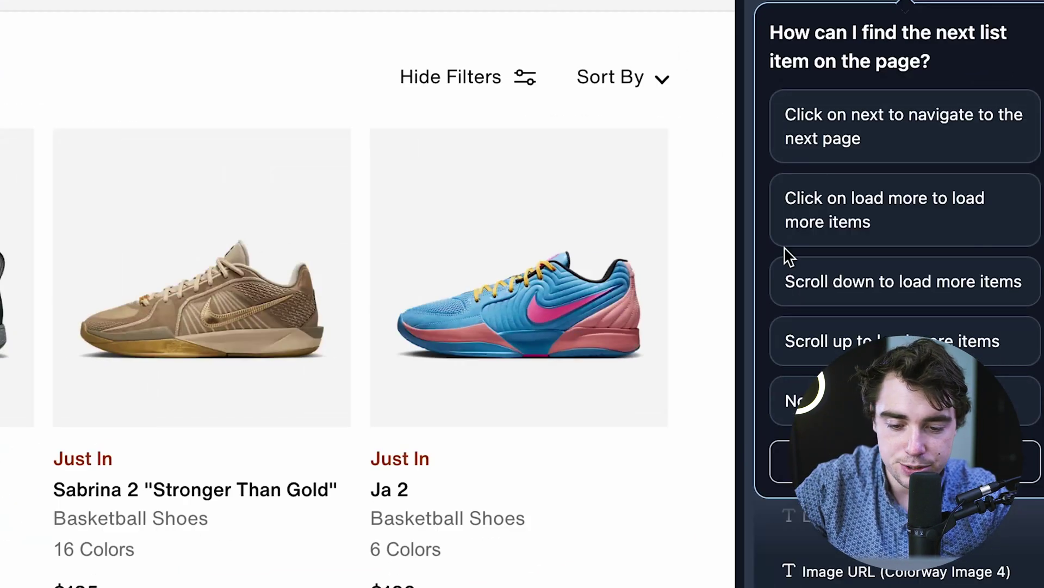
click(791, 280)
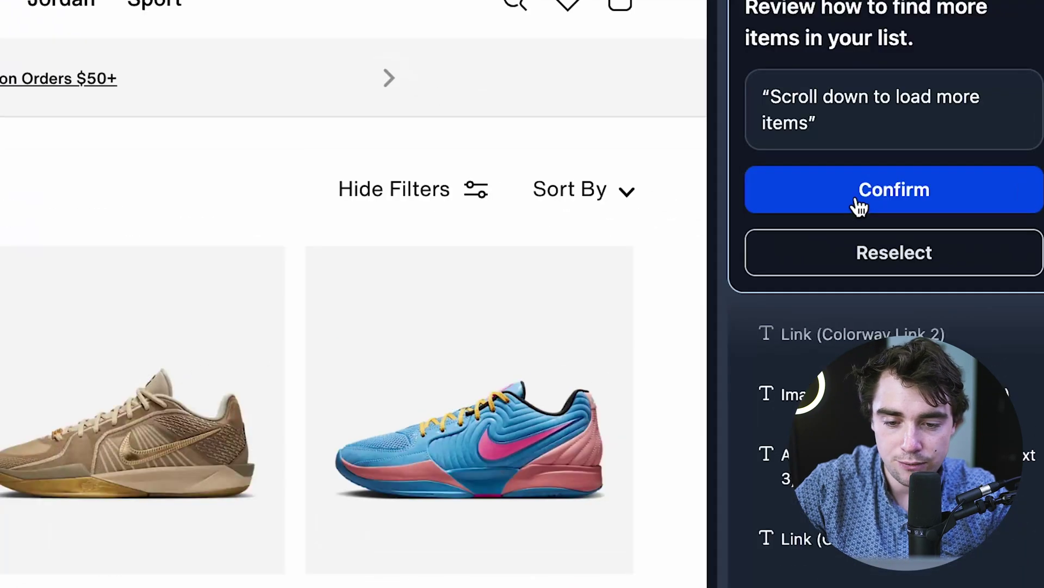
click(859, 206)
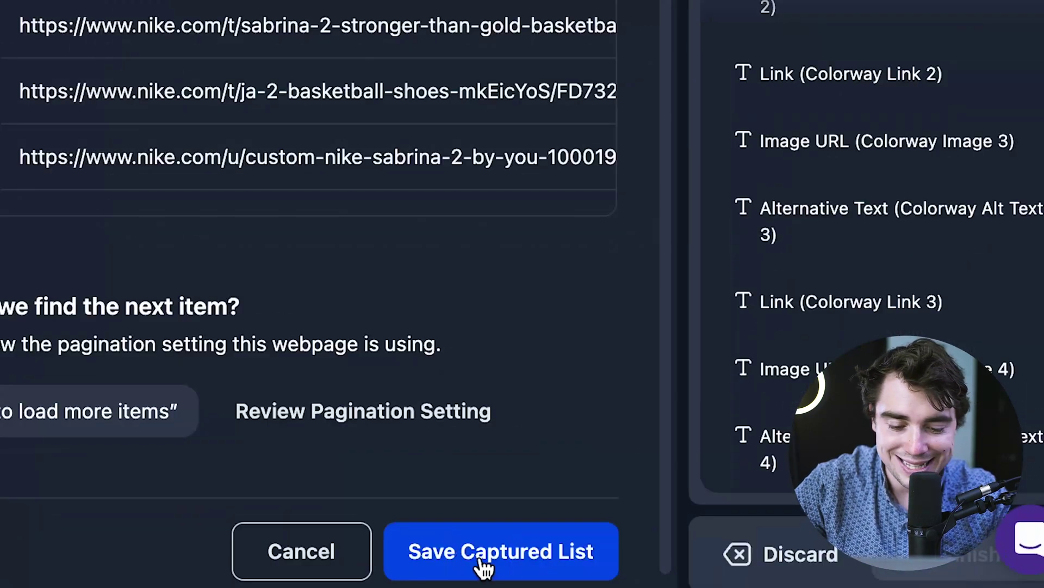
click(483, 567)
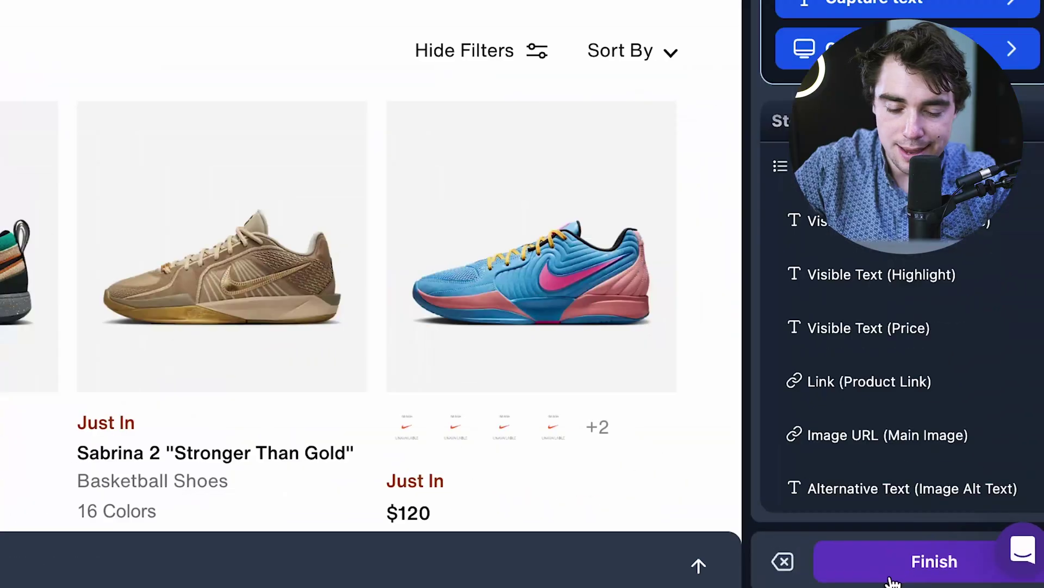
click(903, 564)
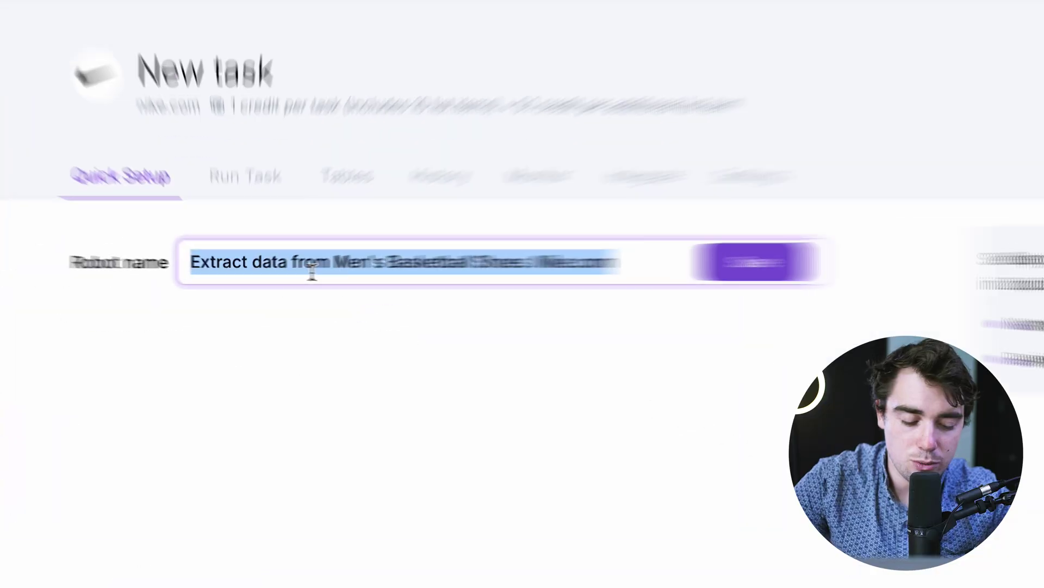
- Name the robot 'Shoe Dog robot', approve its 10-item sample, and view its integrations
text(Sh)
click(473, 326)
click(936, 258)
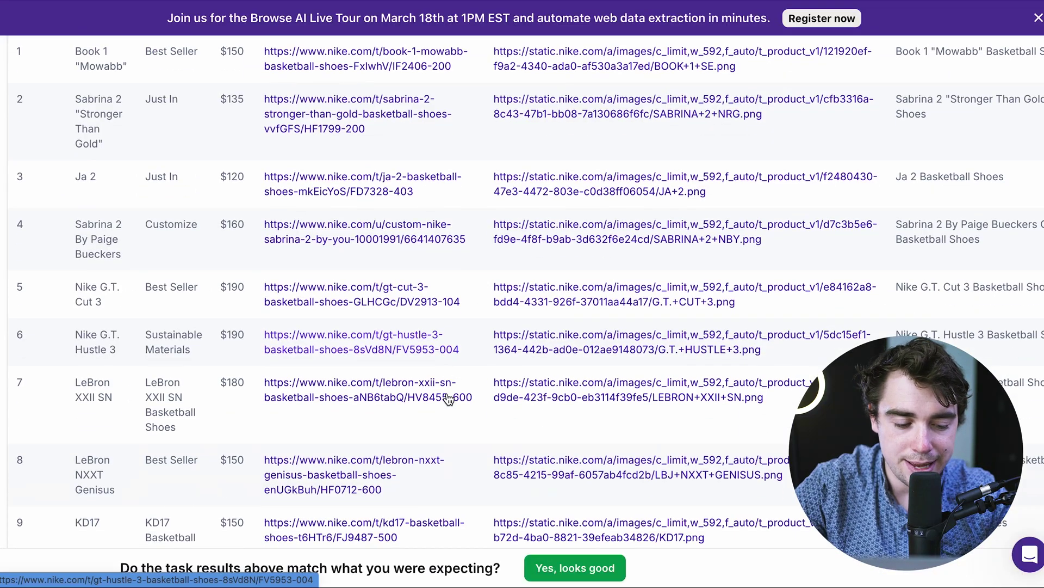
scroll(447, 399, down, 5)
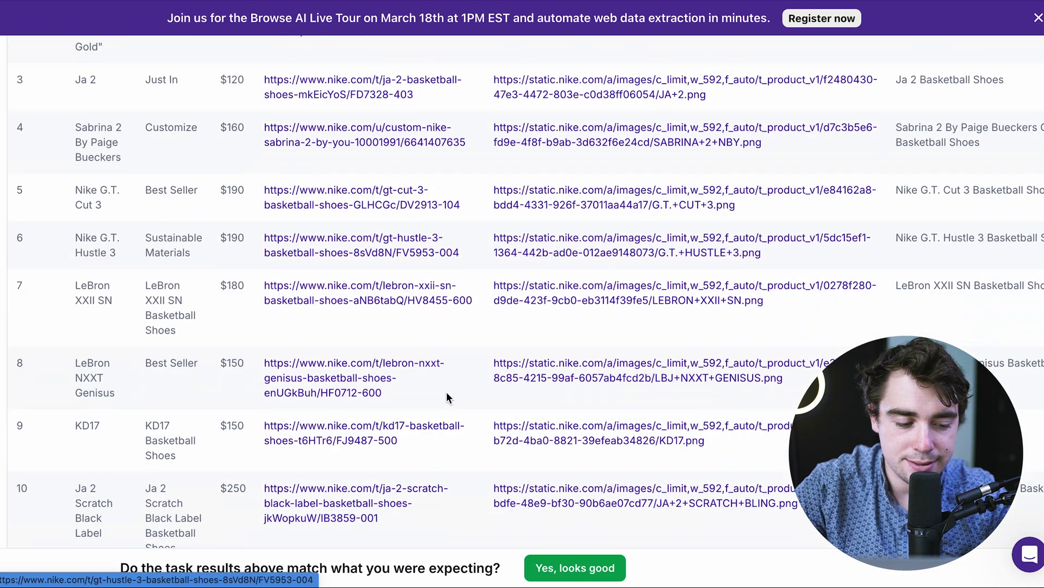
scroll(487, 169, down, 8)
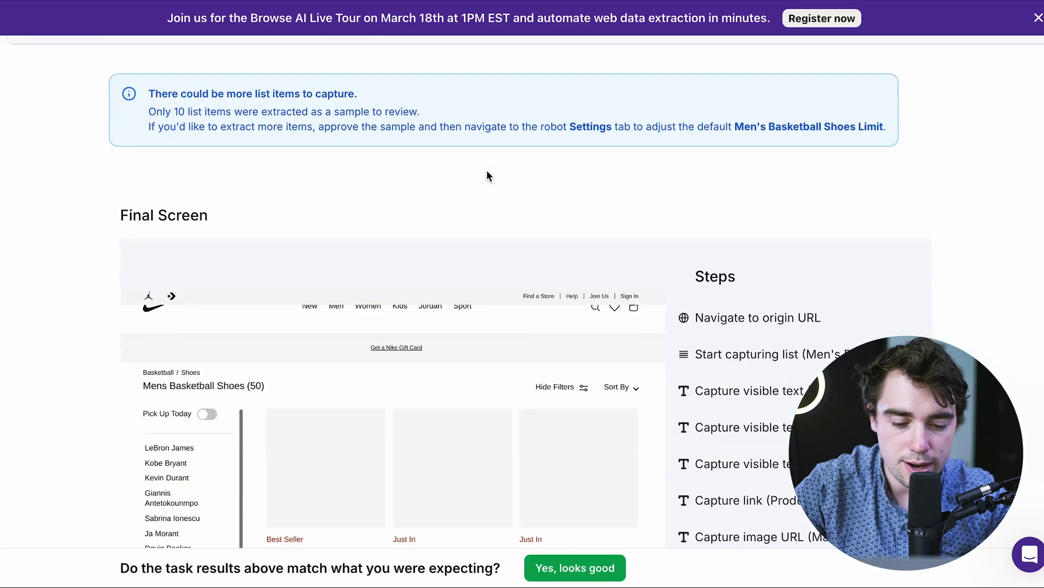
click(578, 454)
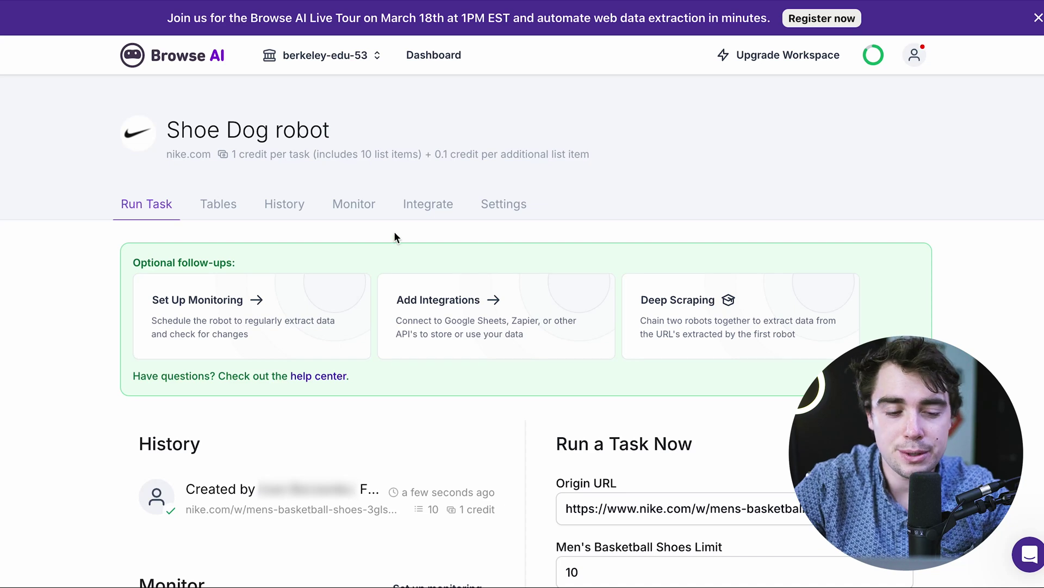
click(425, 208)
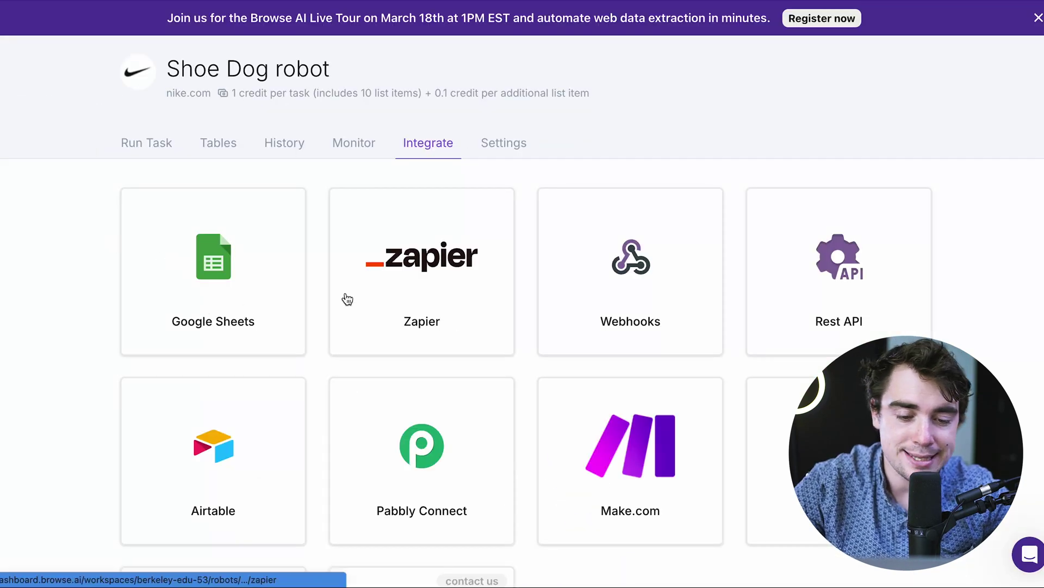
scroll(701, 303, down, 3)
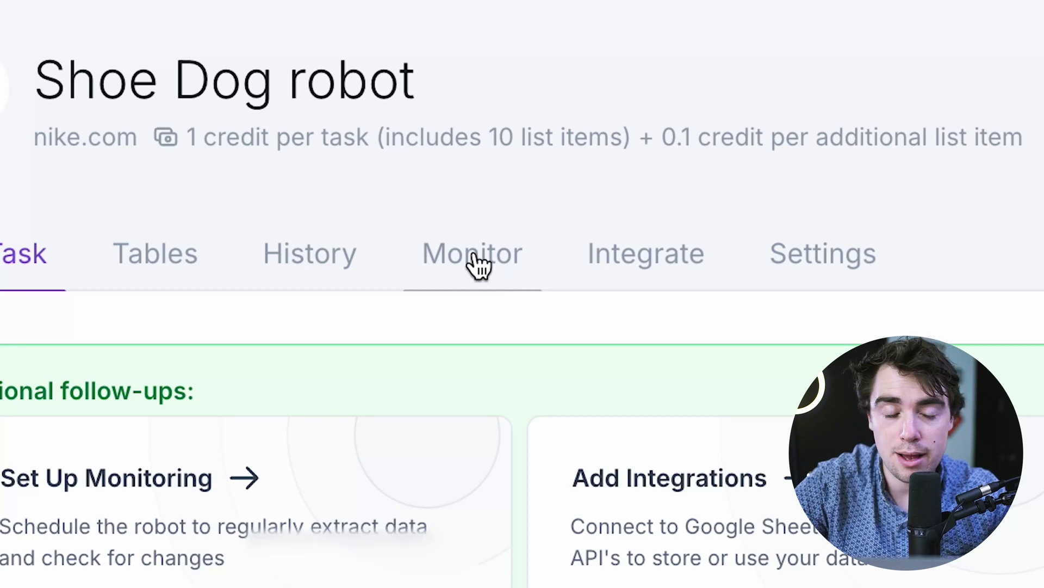
- Build a second robot on the Nike basketball shoes URL and begin capturing text in Robot Studio
click(432, 55)
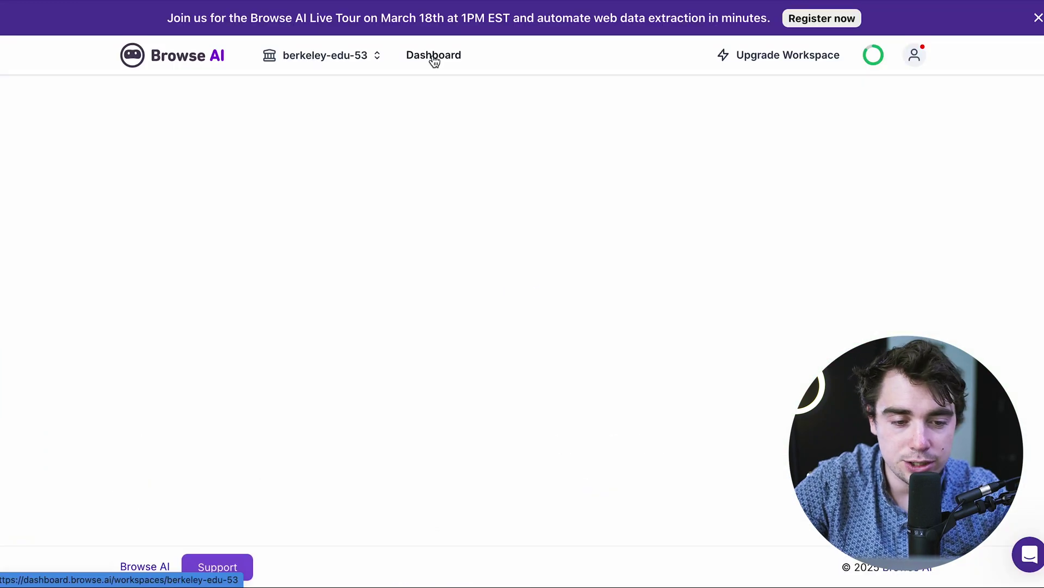
click(852, 166)
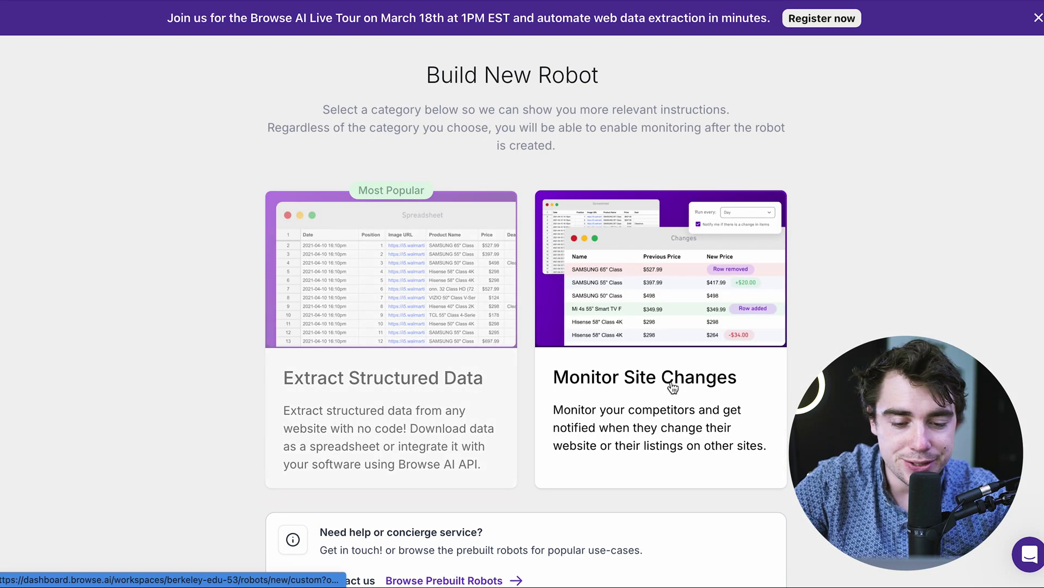
click(673, 386)
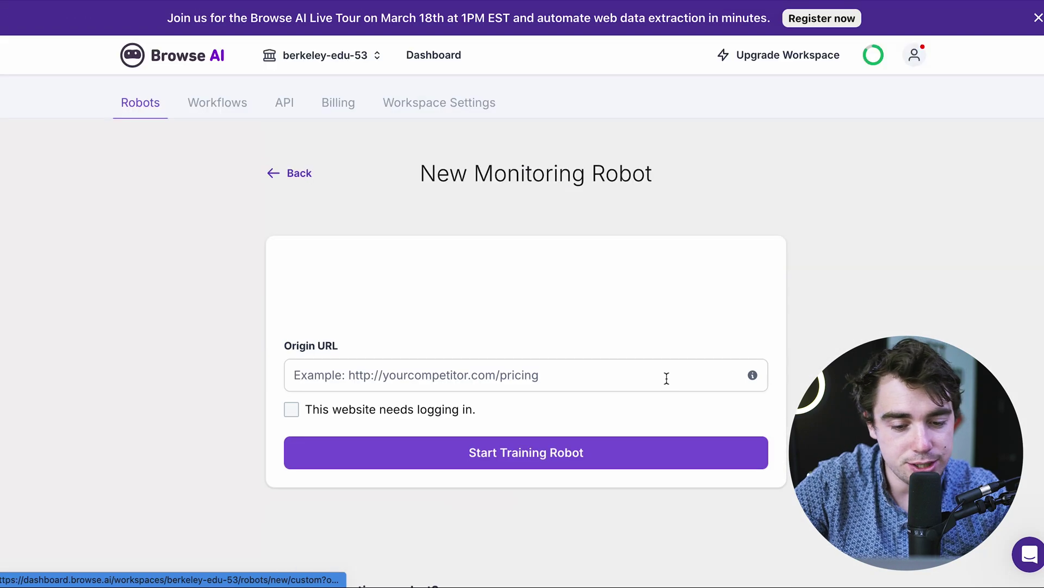
click(432, 369)
click(414, 407)
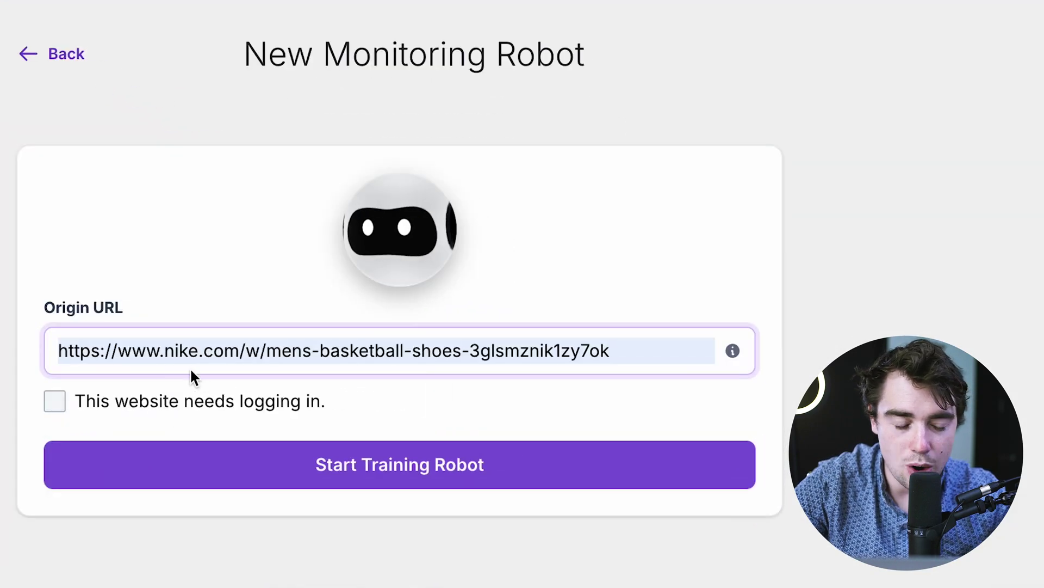
click(221, 482)
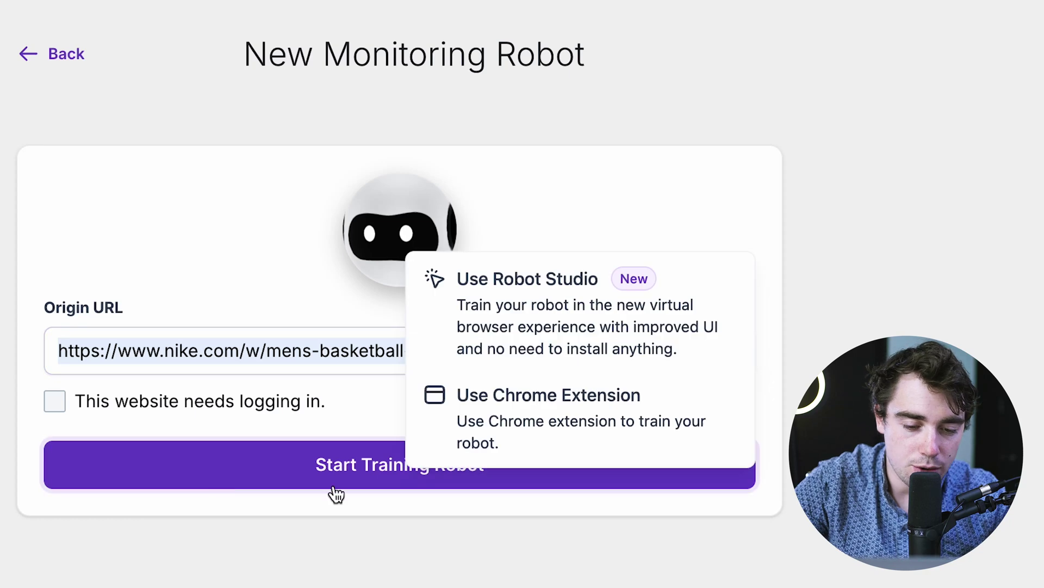
click(471, 300)
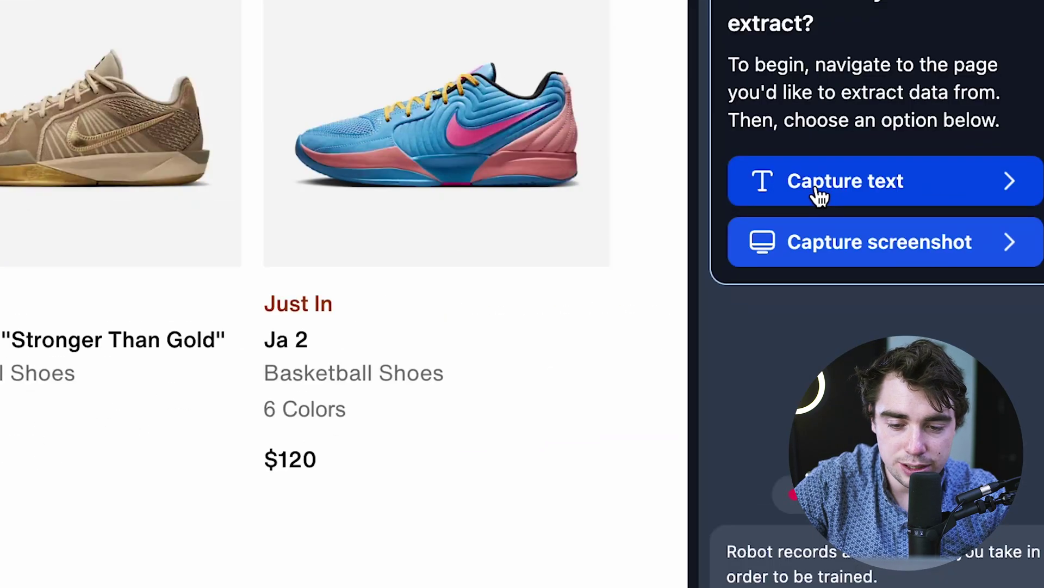
click(933, 235)
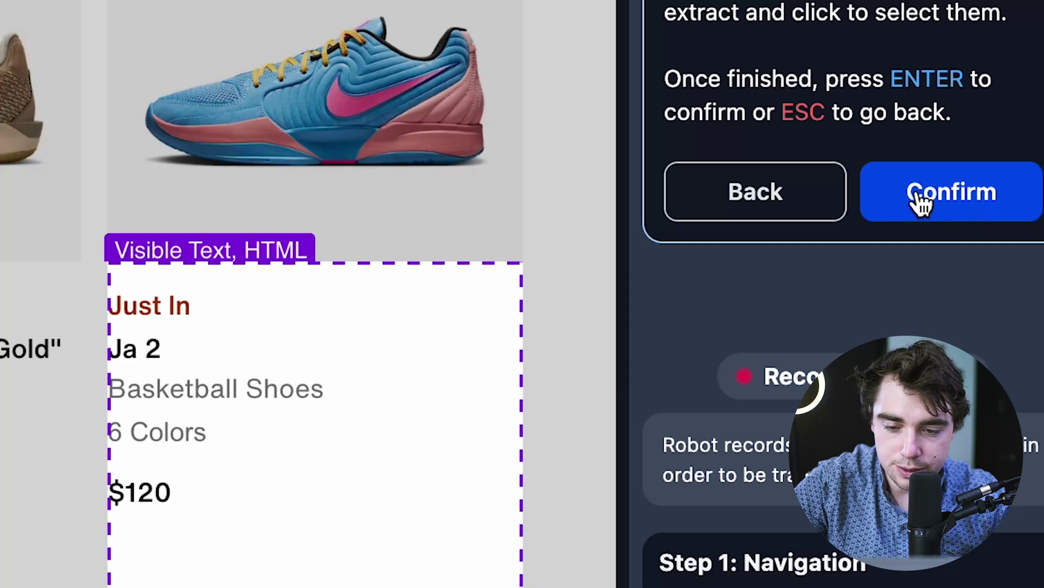
- Capture the $150 price text labelled 'price'
click(928, 201)
text(pric)
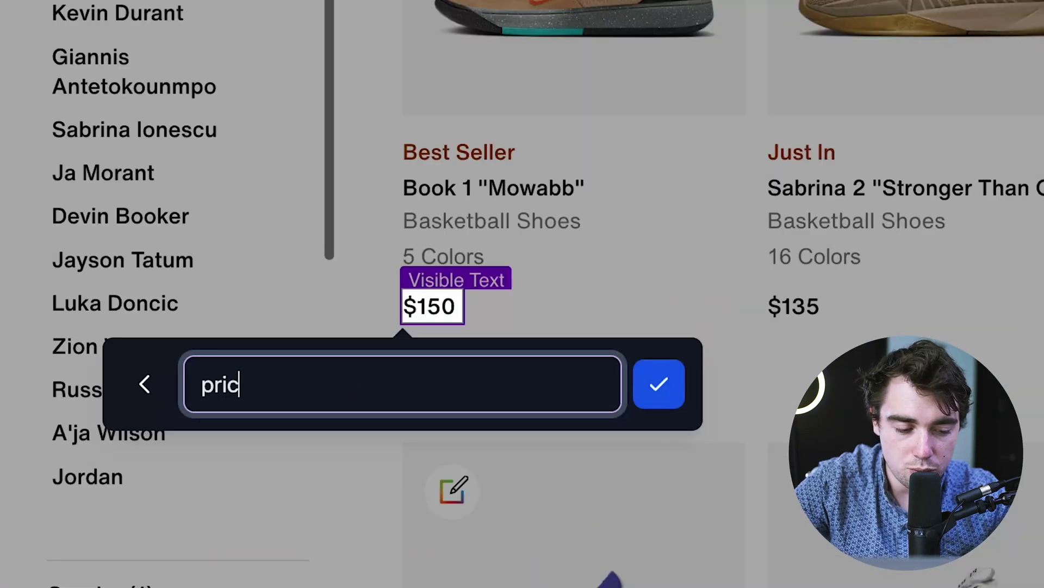
text(e)
key(Return)
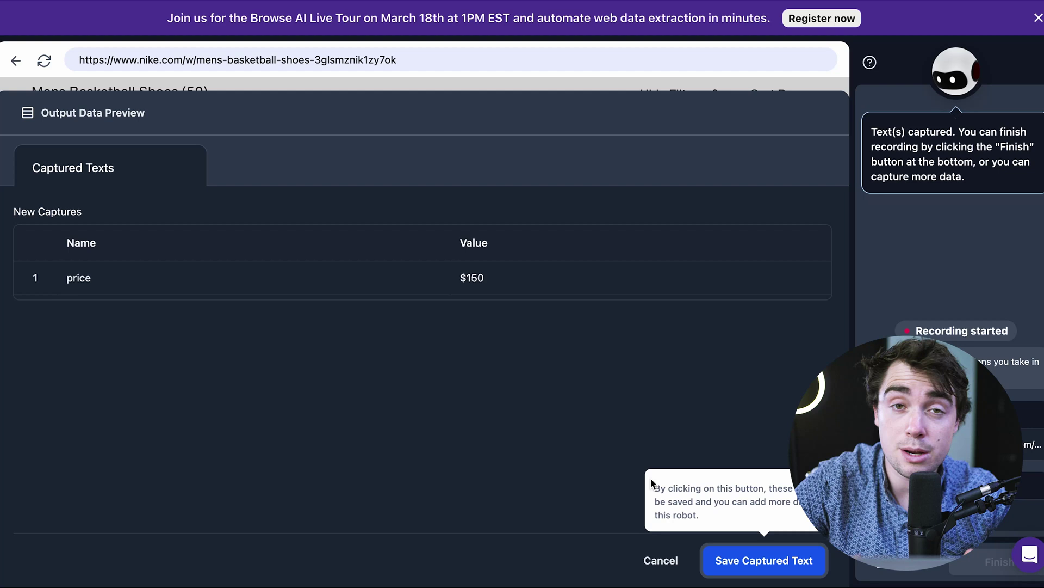
click(751, 564)
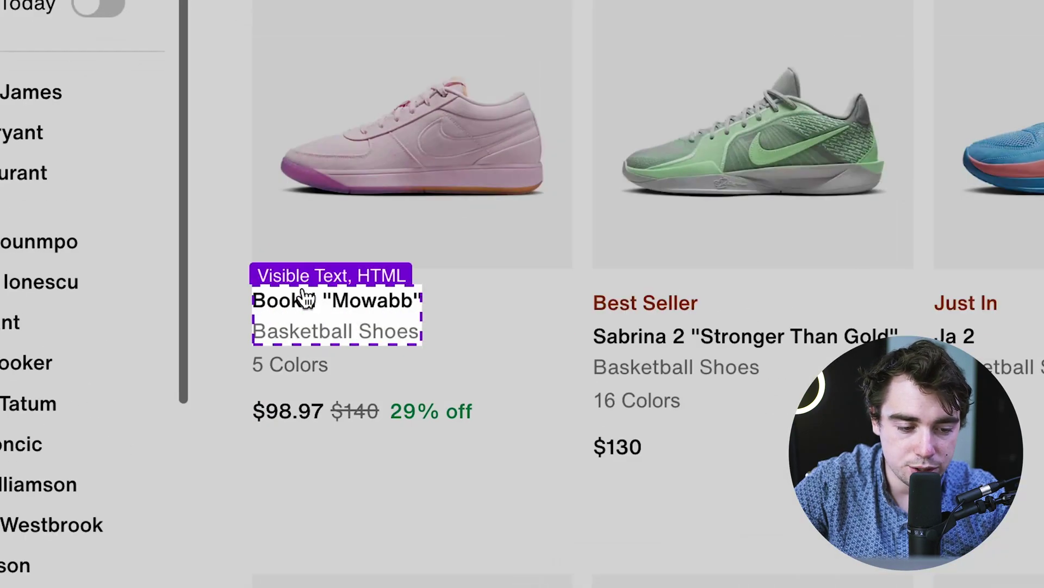
- Capture the Book 1 'Mowabb' title labelled 'name of the shoe' and finish the recording
click(310, 302)
text(name)
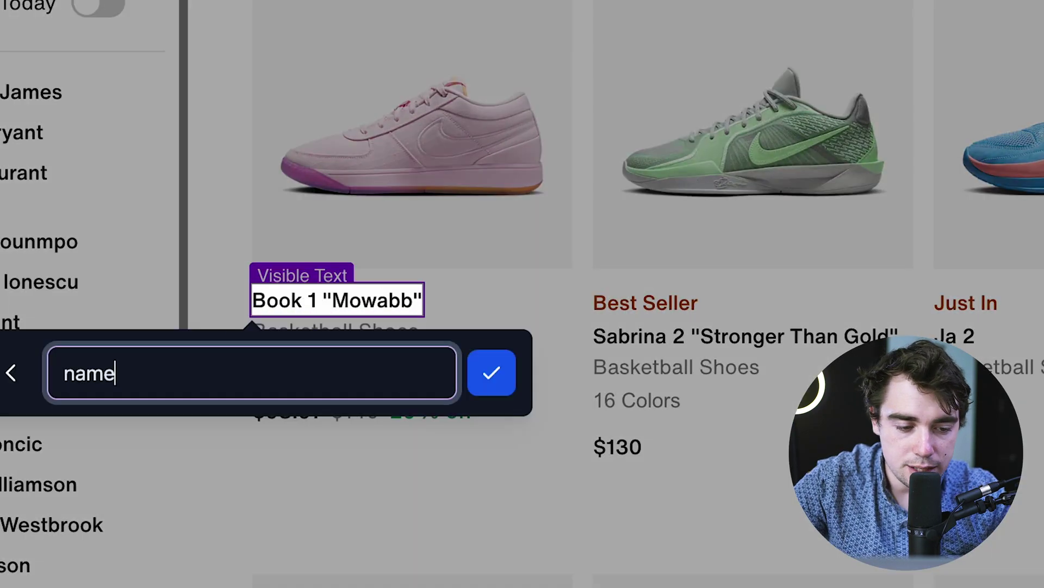
text( of the sho)
text(e)
key(Return)
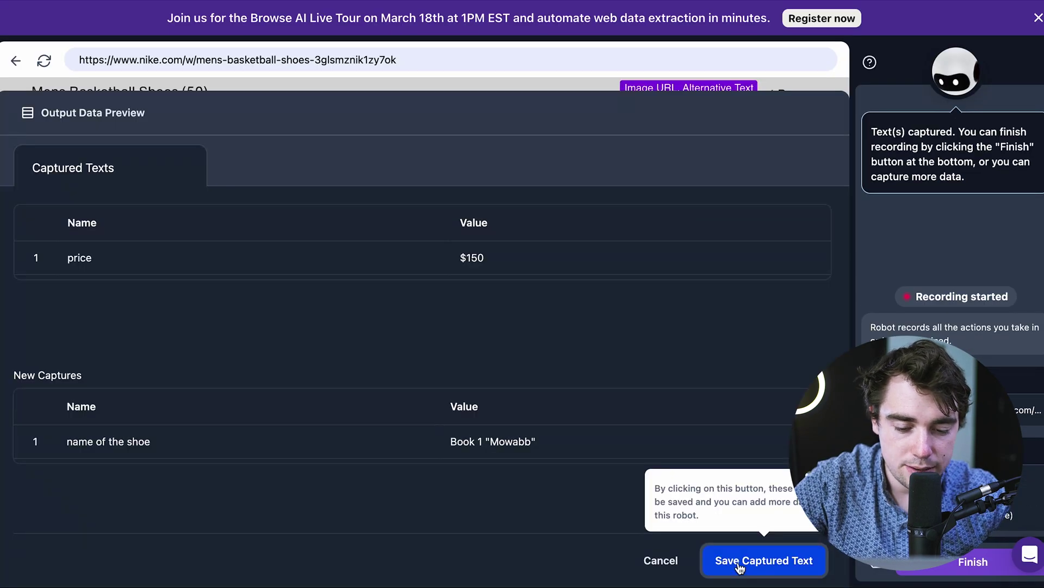
click(740, 566)
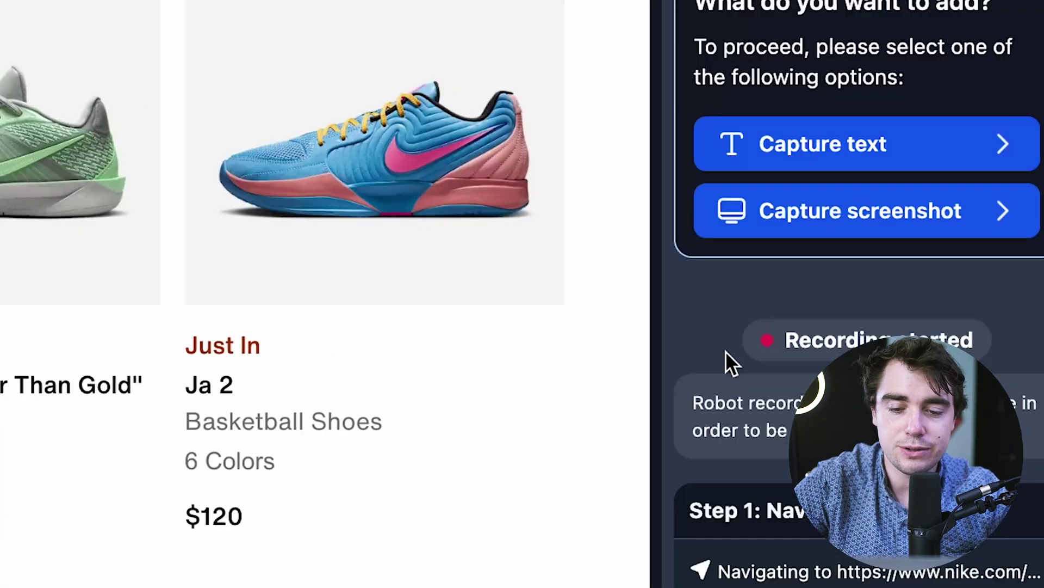
click(771, 154)
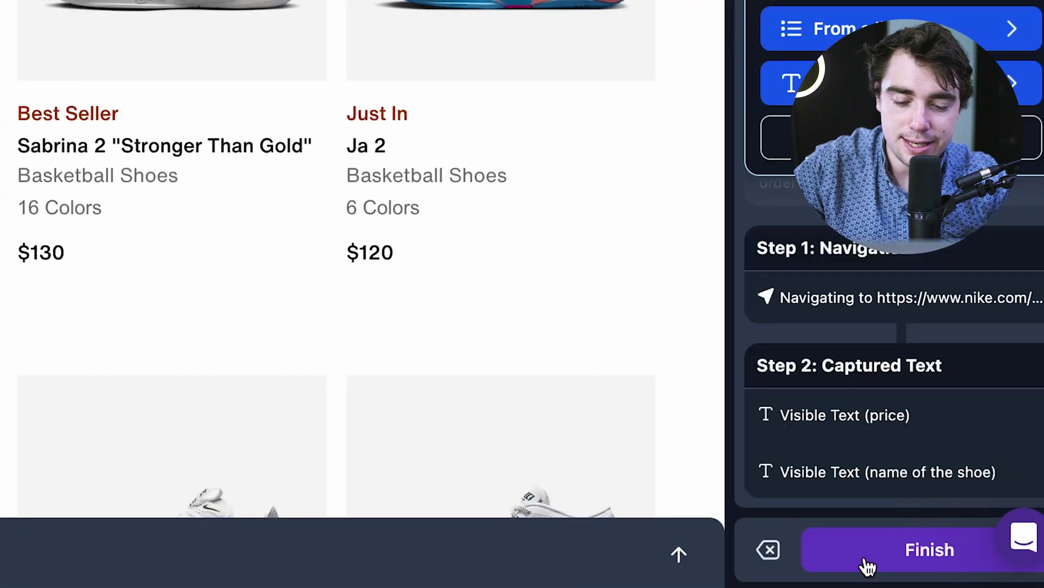
click(933, 567)
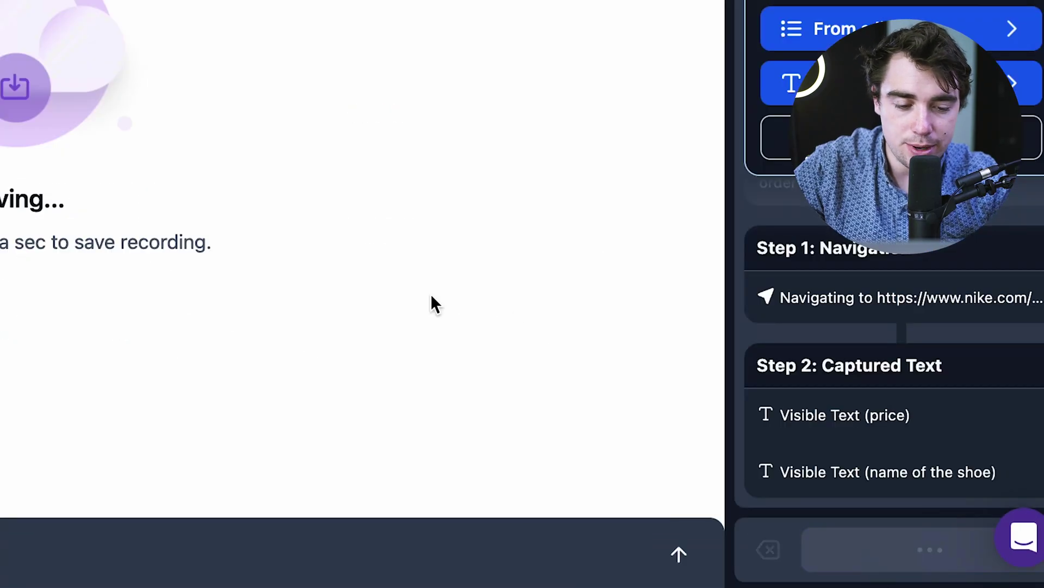
- Name the robot 'price monitor', keep the once-a-day schedule, and check its task history
text(mo)
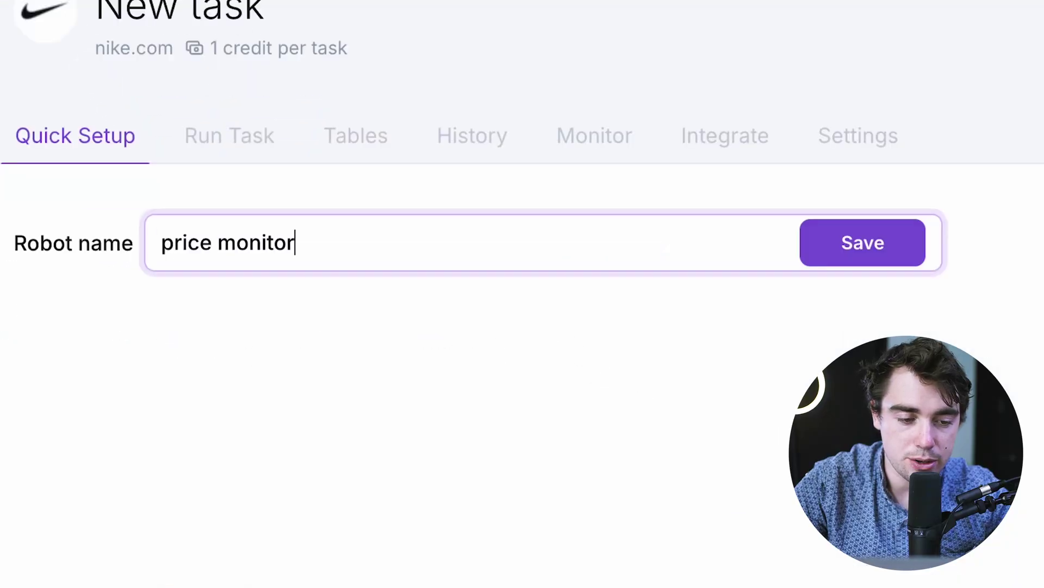
text(nitor)
key(Return)
click(370, 405)
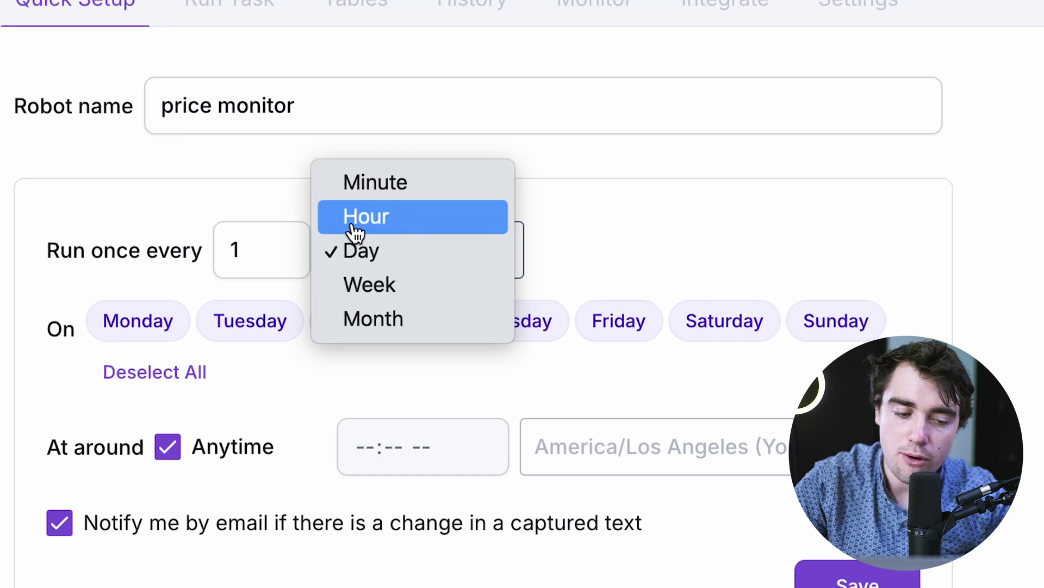
click(352, 220)
click(359, 242)
click(376, 297)
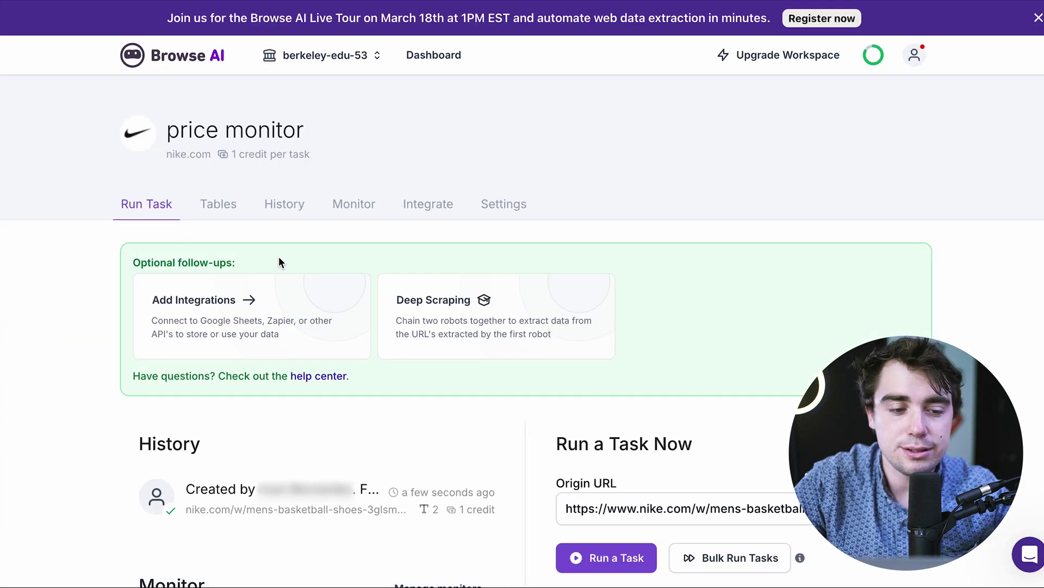
click(271, 210)
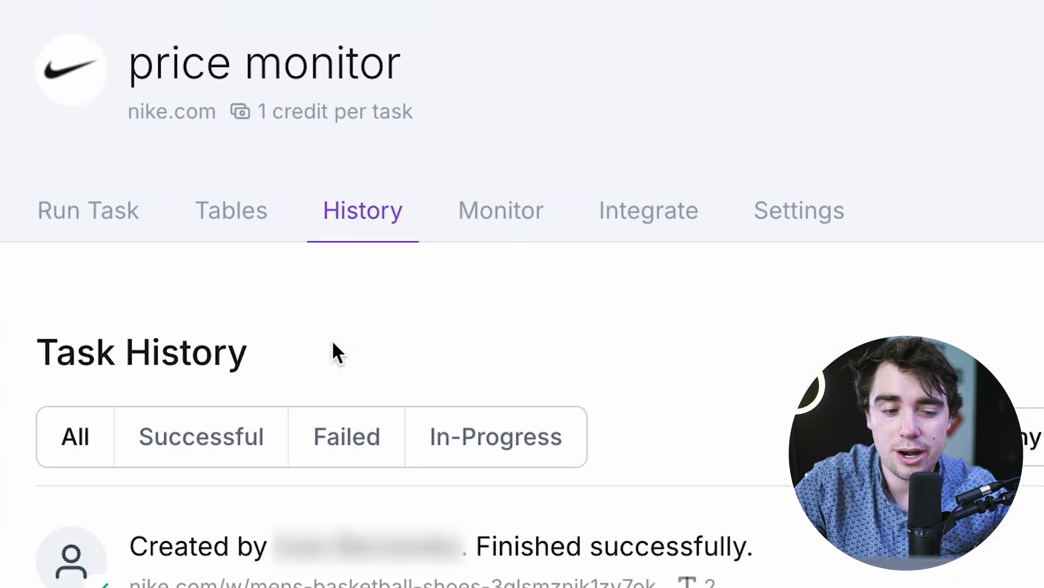
- Review the robot's Monitor and Integrate tabs
click(482, 234)
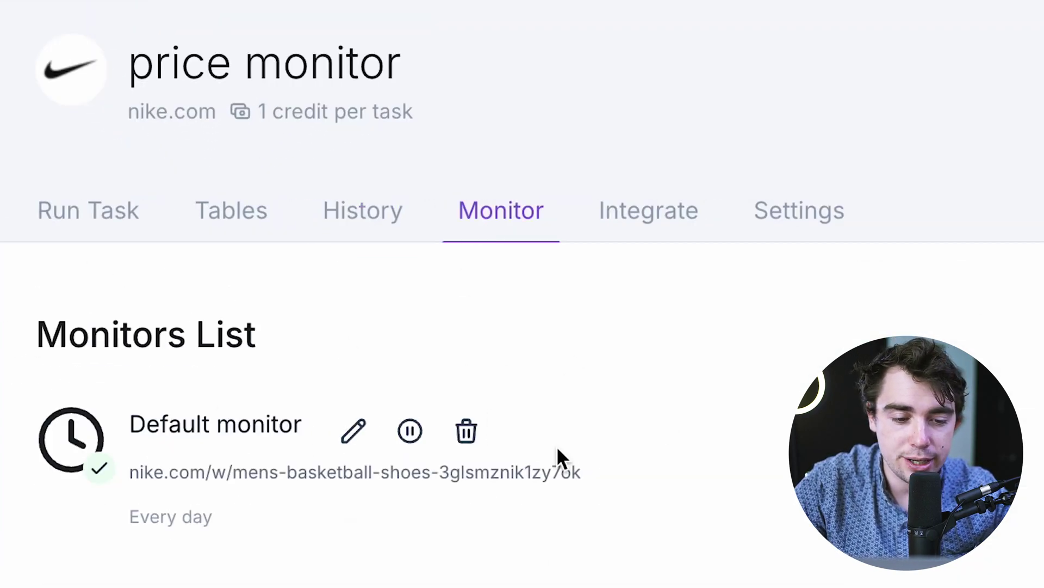
click(665, 228)
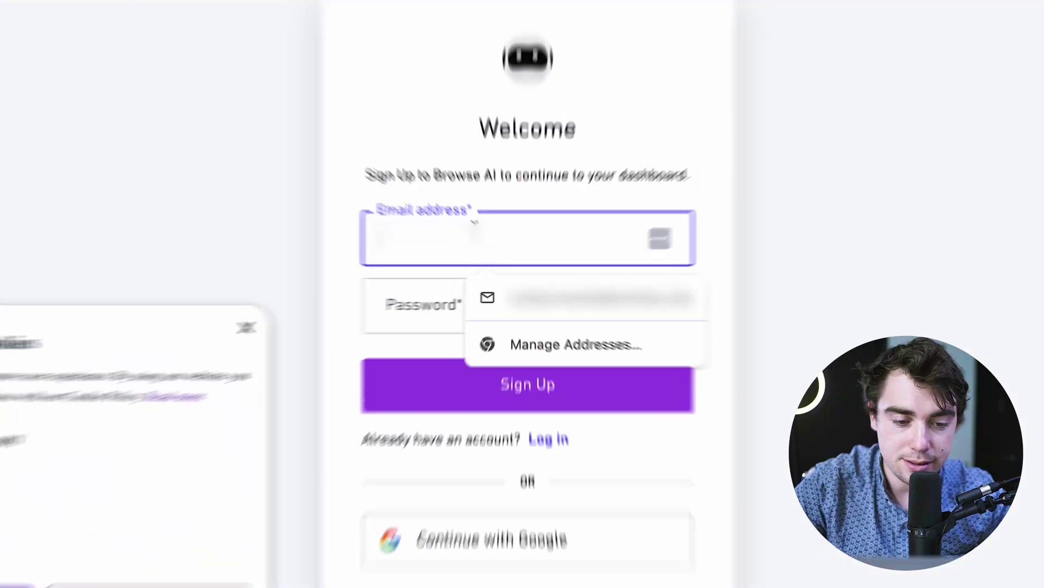
- Sign up with an e-mail address and password, choosing California as the state
text(•••••)
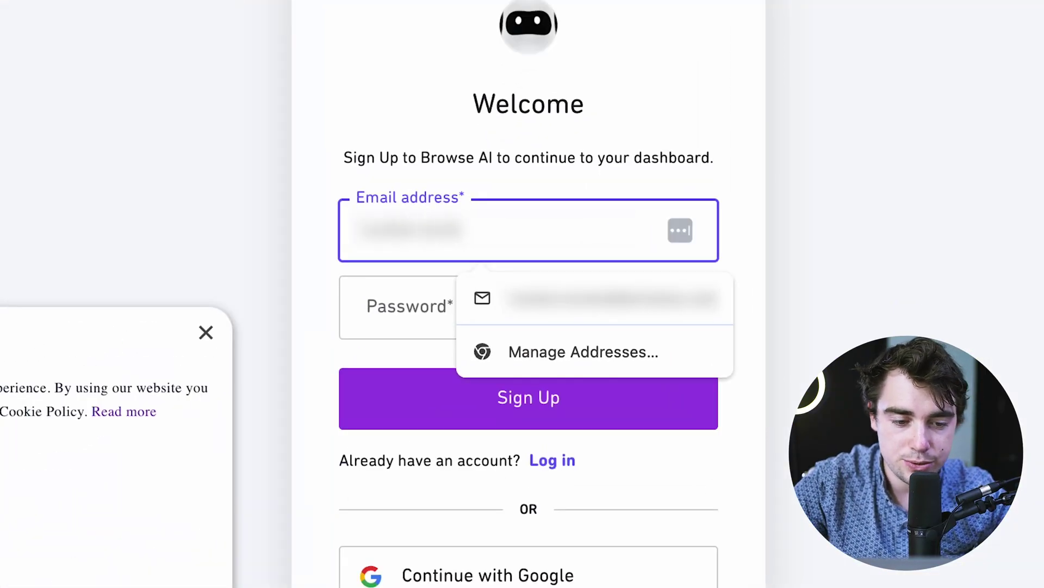
key(Tab)
text(•••••••••••)
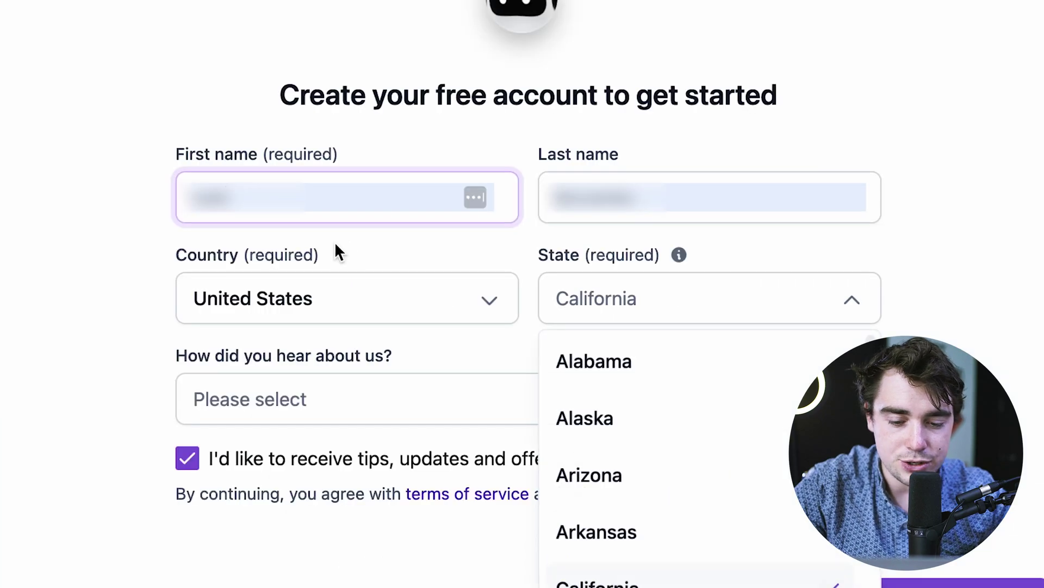
text(CA)
key(Return)
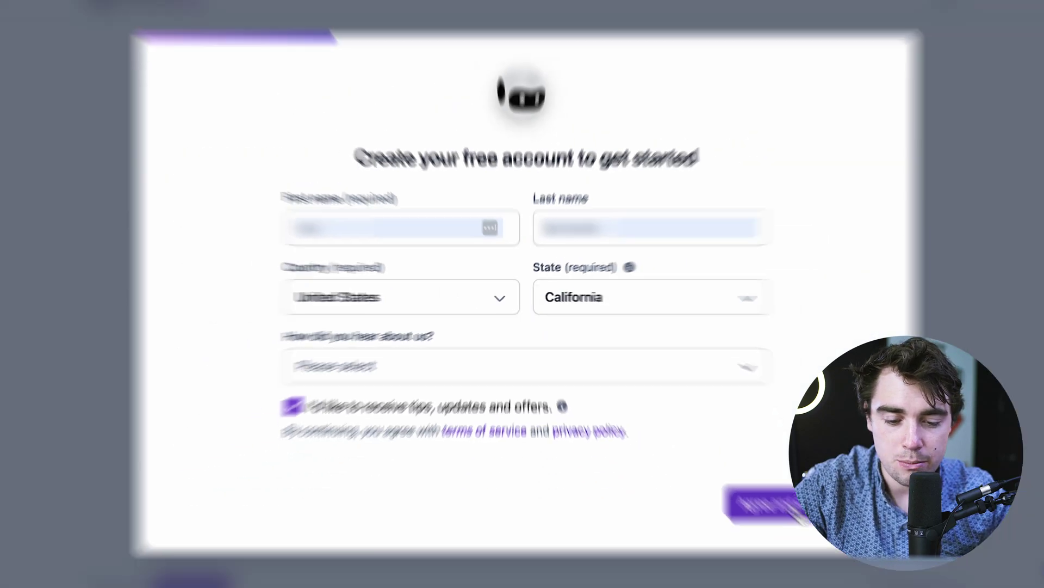
- Answer the onboarding questions to reach the Build New Robot dashboard
click(890, 584)
click(446, 285)
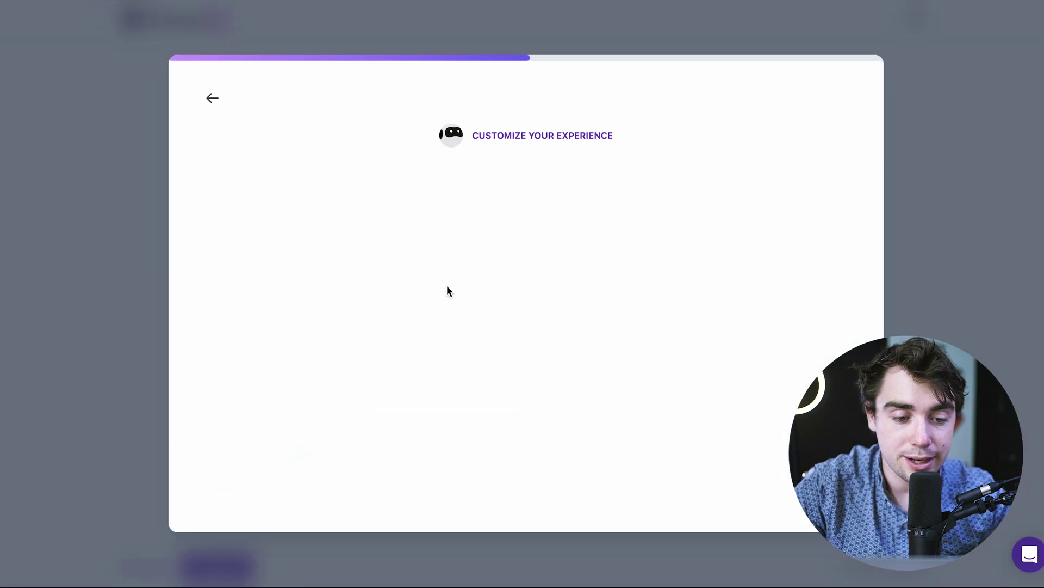
click(488, 378)
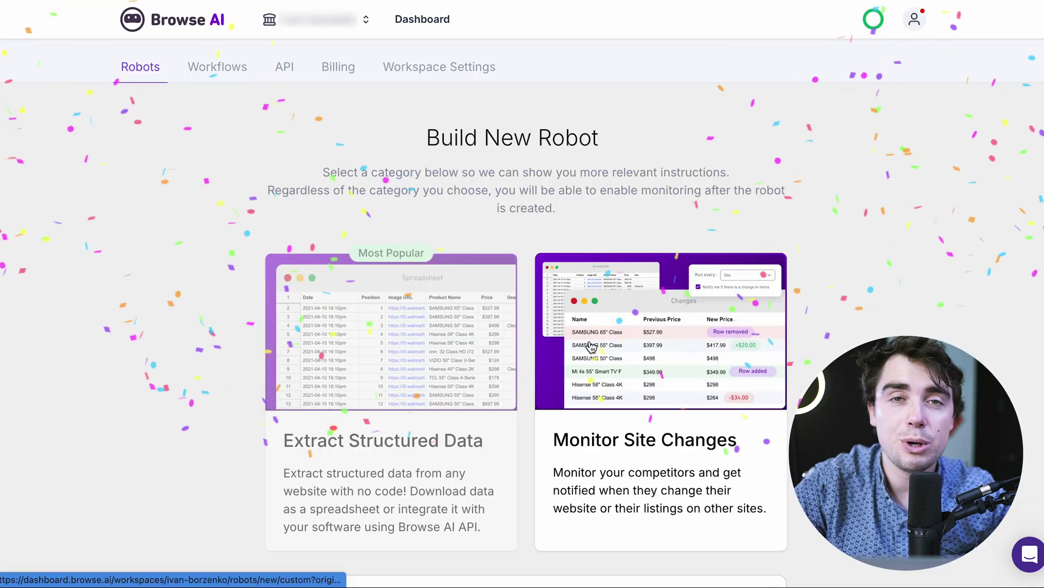